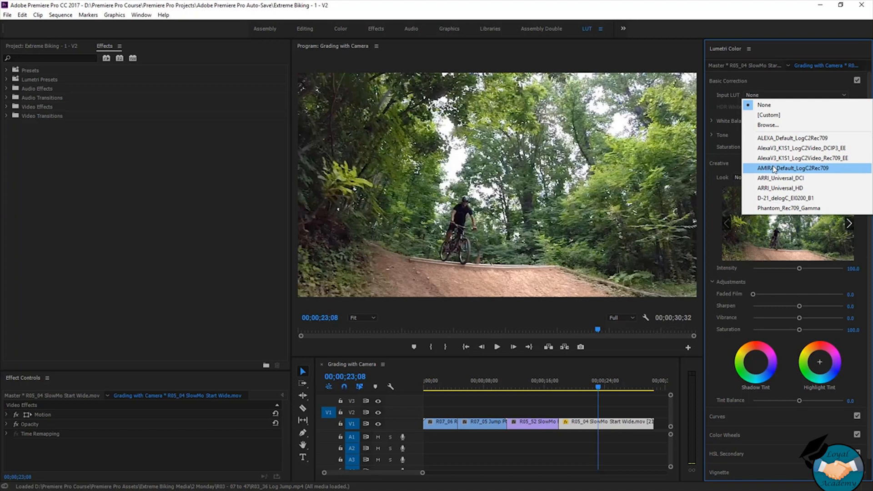
- Browse for a custom Input LUT and open Program Files > Adobe > Adobe Premiere Pro CC 2017 > Lumetri > LUTs > Technical on drive C
{"action": "left_click", "coordinate": [782, 129]}
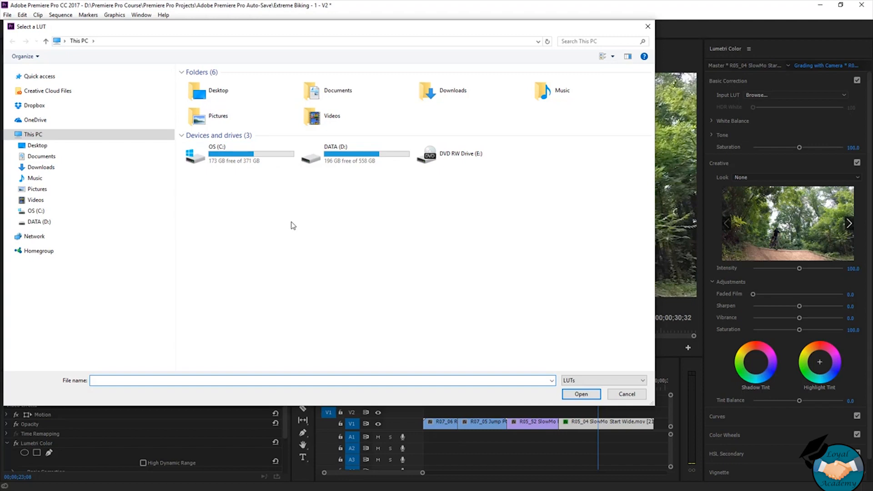
{"action": "double_click", "coordinate": [260, 161]}
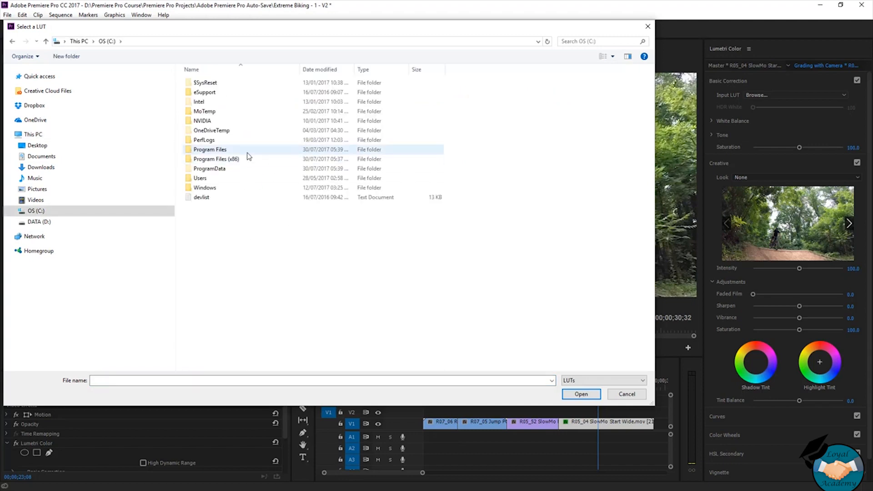
{"action": "double_click", "coordinate": [247, 152]}
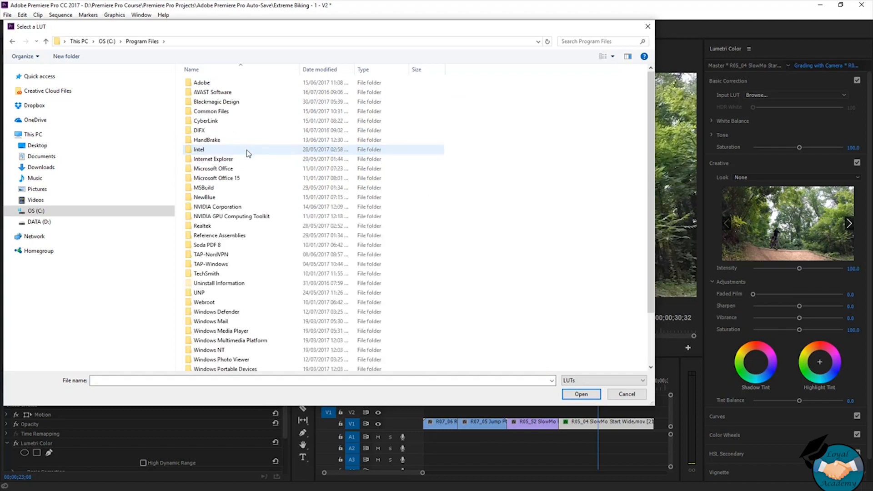
{"action": "left_click", "coordinate": [271, 85]}
{"action": "double_click", "coordinate": [271, 84]}
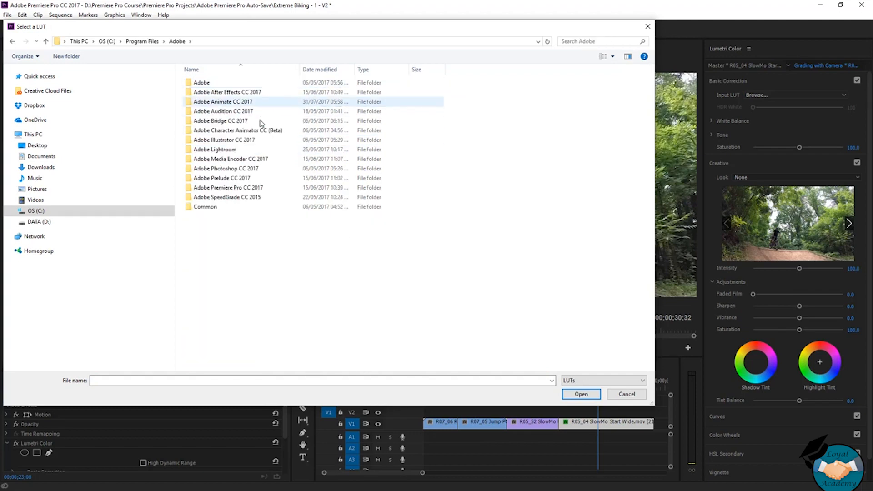
{"action": "double_click", "coordinate": [258, 188]}
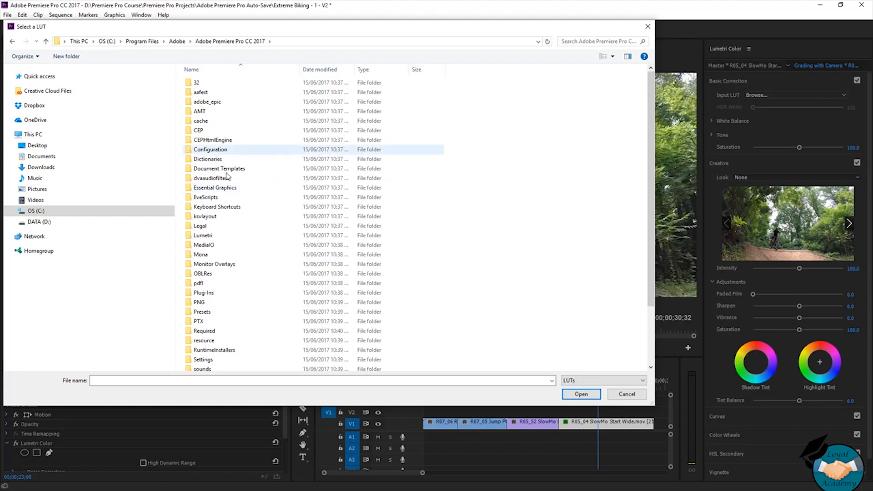
{"action": "double_click", "coordinate": [219, 237]}
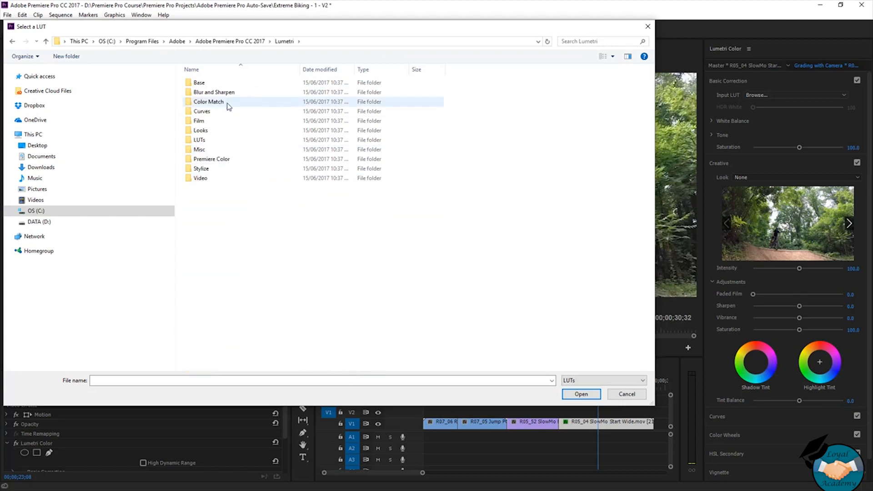
{"action": "double_click", "coordinate": [215, 140]}
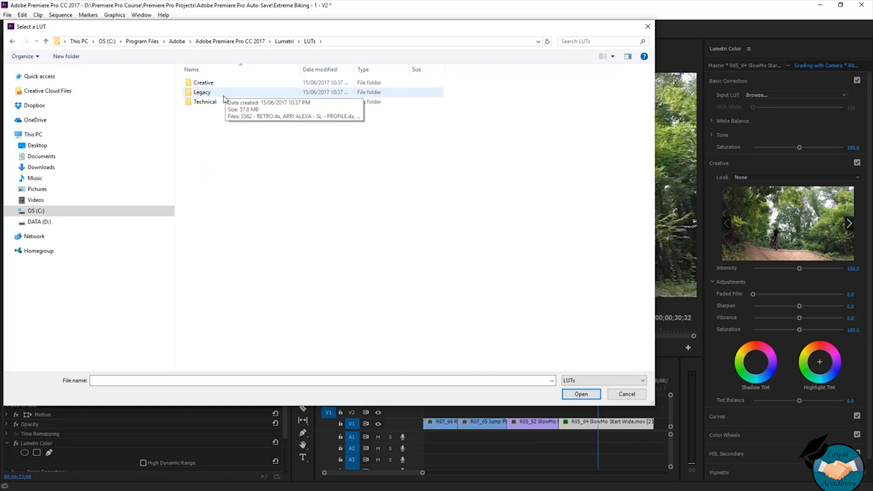
{"action": "left_click", "coordinate": [214, 103]}
{"action": "double_click", "coordinate": [213, 102]}
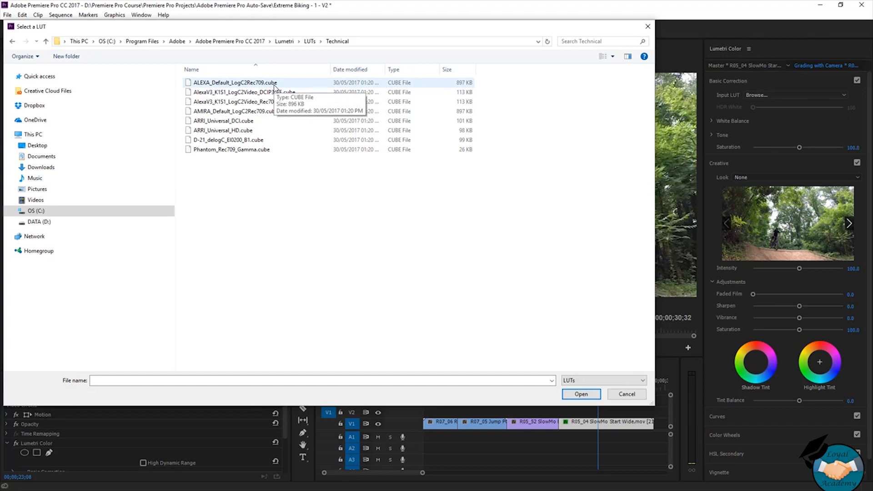
- Look through the Legacy folder of the Lumetri LUTs, then leave the file browser without choosing a LUT
{"action": "left_click", "coordinate": [309, 41]}
{"action": "double_click", "coordinate": [253, 91]}
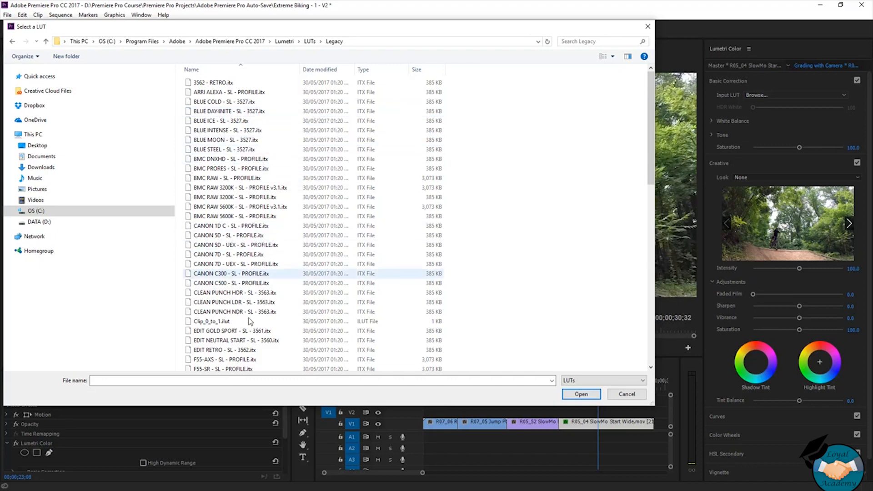
{"action": "left_click", "coordinate": [628, 394]}
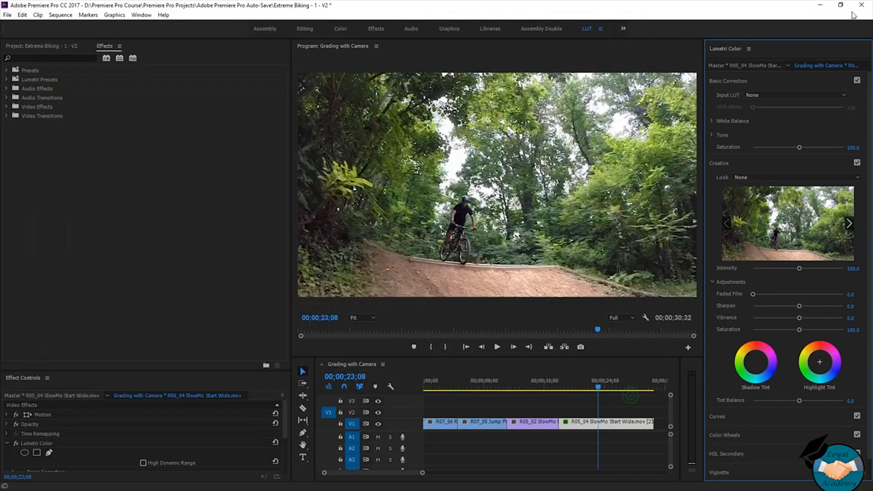
- Review the available Creative looks for the clip without choosing one
{"action": "left_click", "coordinate": [748, 176]}
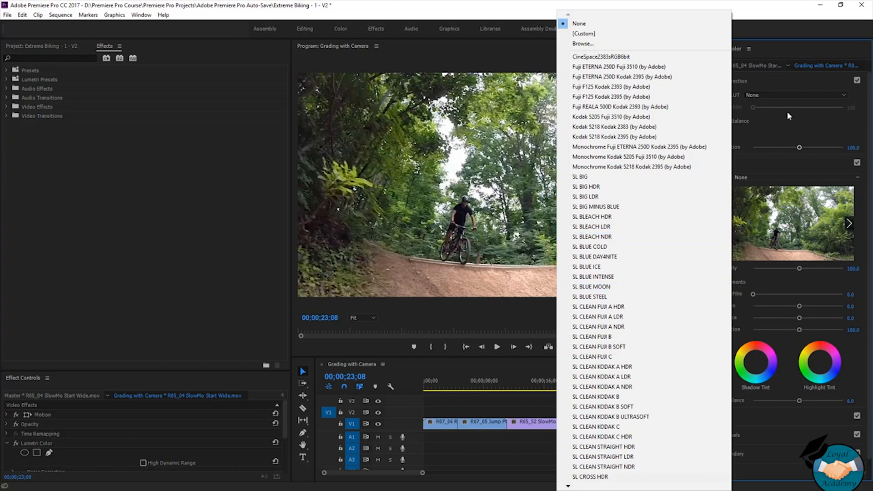
{"action": "left_click", "coordinate": [805, 119]}
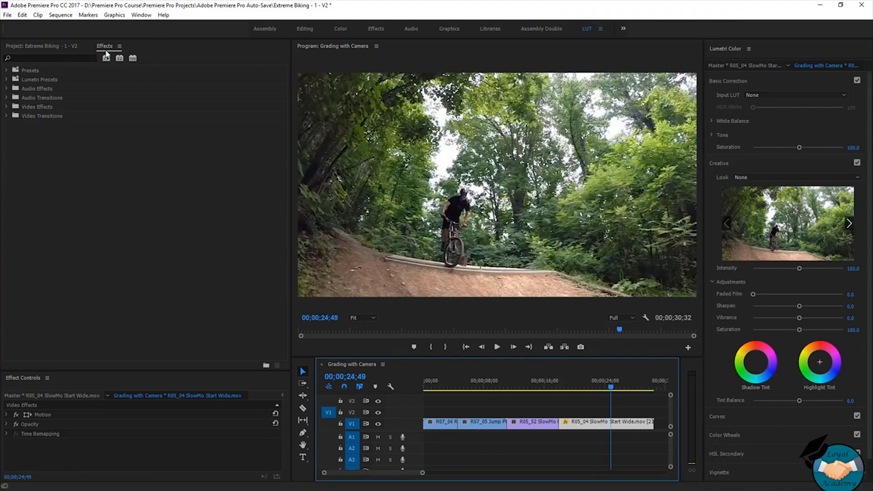
- Expand the Lumetri Presets in the effects library and view the Technical and Filmstocks presets
{"action": "left_click", "coordinate": [6, 79]}
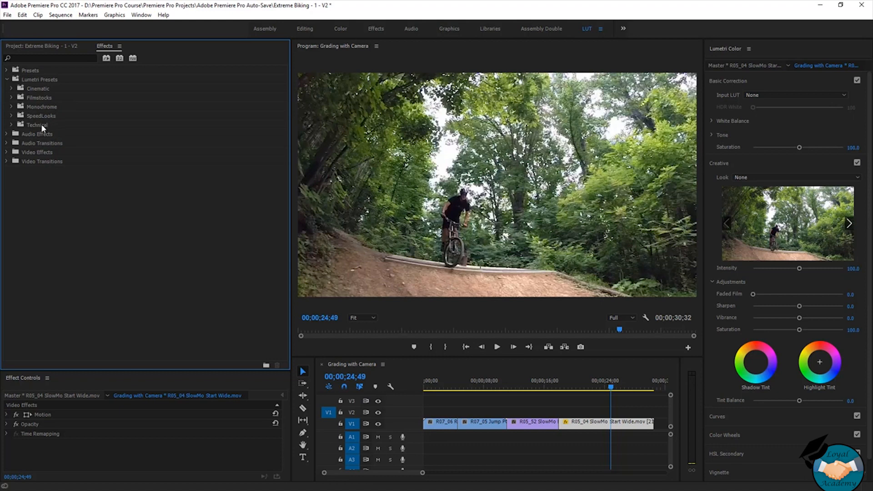
{"action": "left_click", "coordinate": [53, 126]}
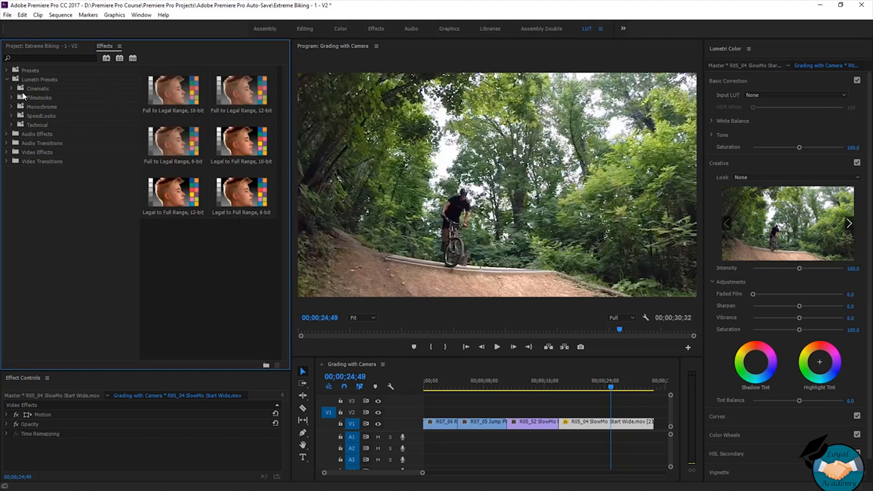
{"action": "left_click", "coordinate": [12, 98]}
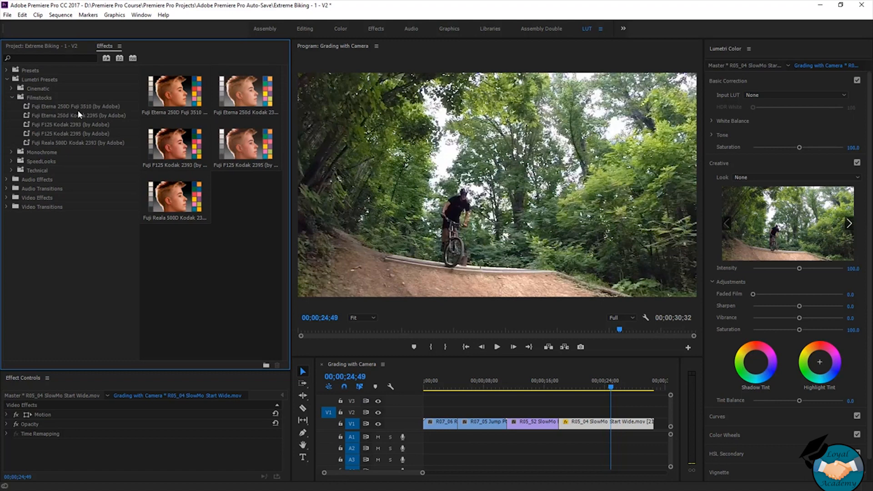
- Expand the SpeedLooks camera presets and look through the ARRI Alexa presets
{"action": "left_click", "coordinate": [35, 161]}
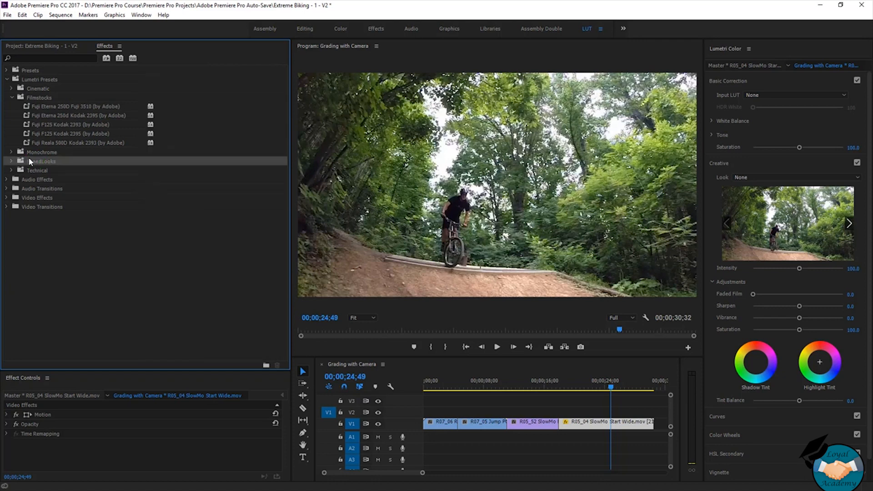
{"action": "left_click", "coordinate": [11, 162]}
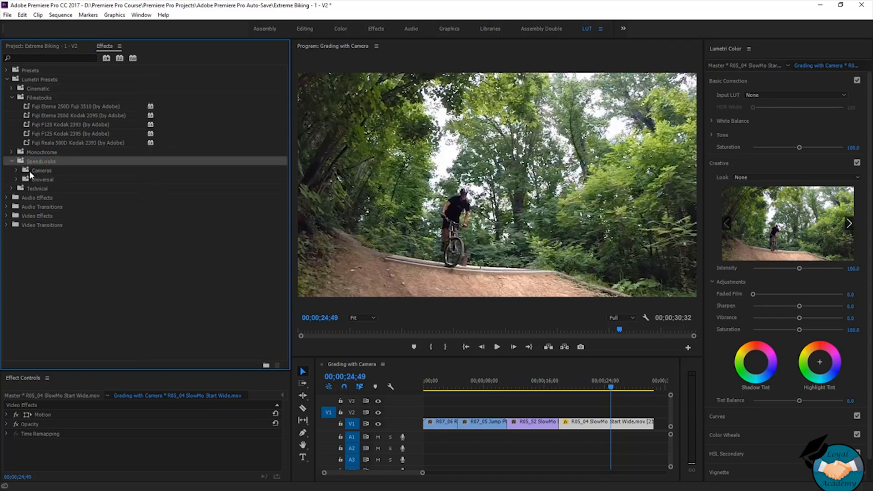
{"action": "left_click", "coordinate": [17, 170]}
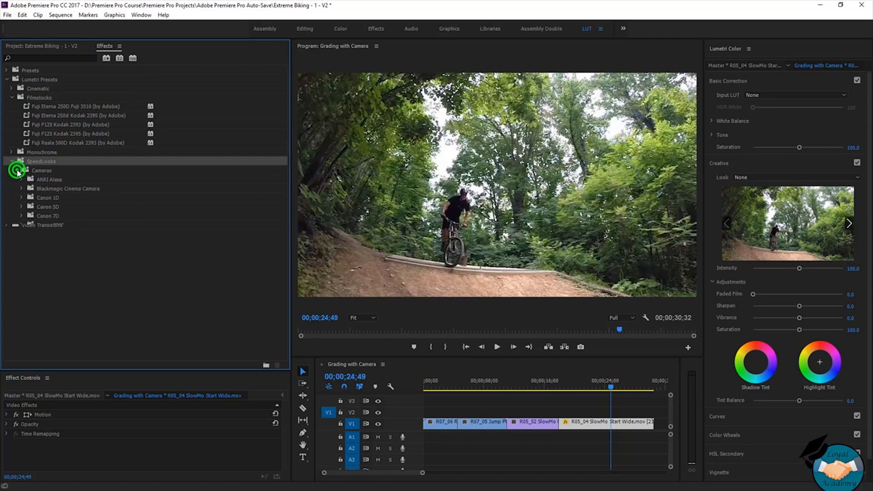
{"action": "left_click", "coordinate": [61, 179]}
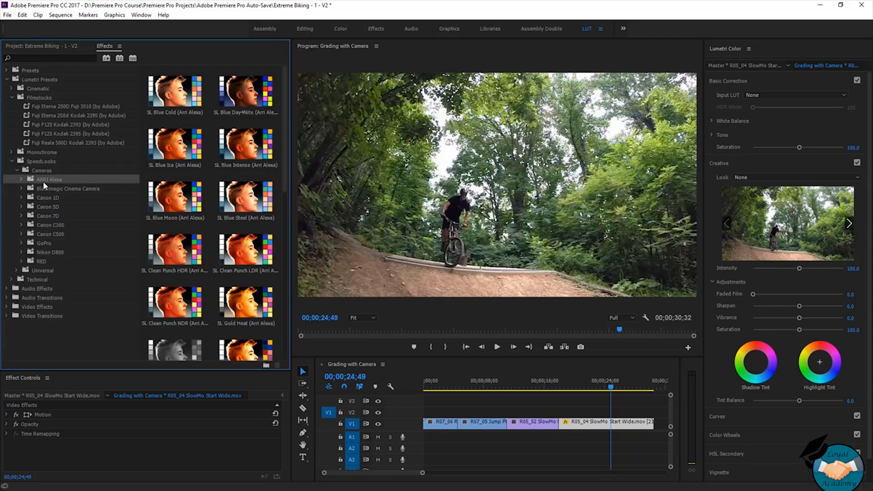
{"action": "left_click", "coordinate": [22, 179]}
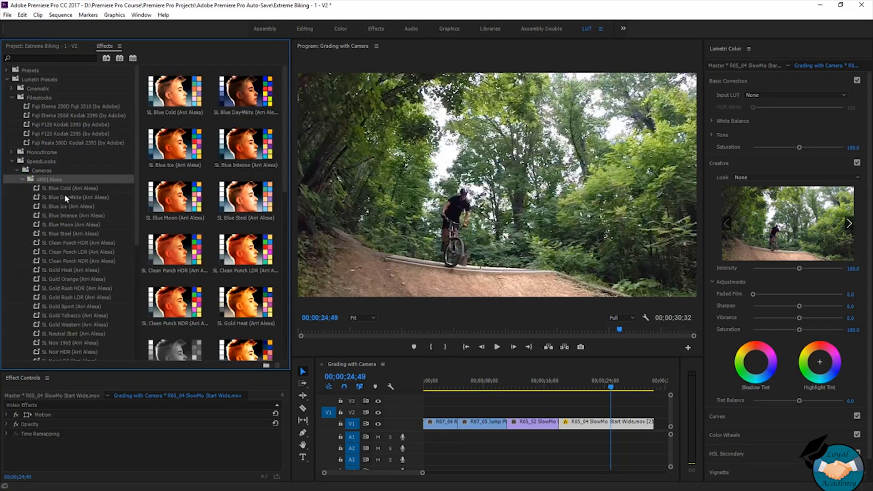
{"action": "scroll", "coordinate": [64, 194], "scroll_direction": "down", "scroll_amount": 2}
{"action": "scroll", "coordinate": [64, 195], "scroll_direction": "down", "scroll_amount": 3}
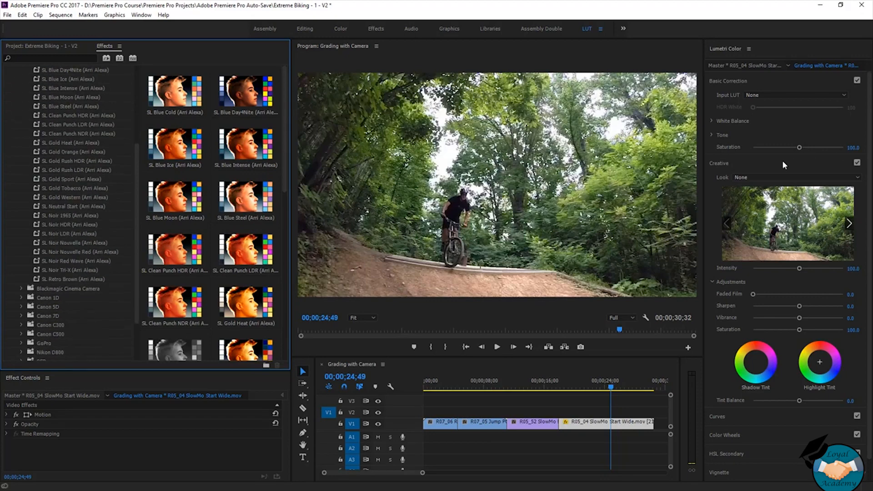
- Compare the Creative look list with the ARRI Alexa SpeedLooks presets in the effects library
{"action": "left_click", "coordinate": [764, 181]}
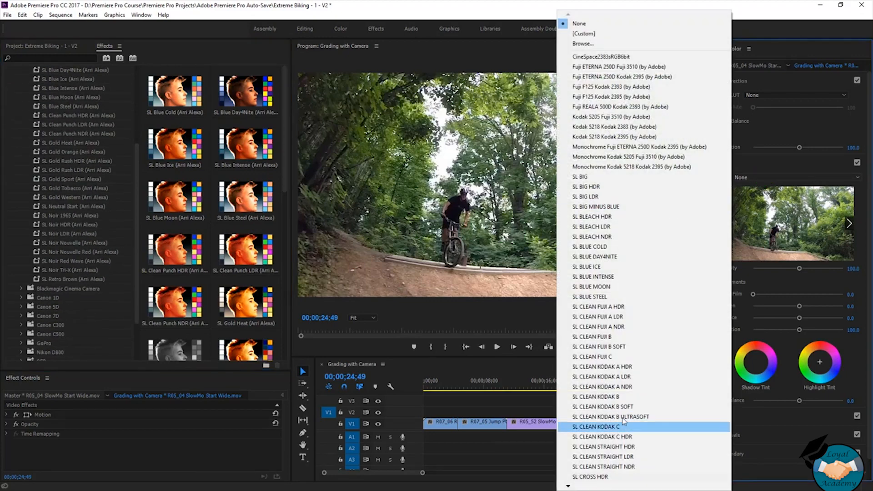
{"action": "left_click", "coordinate": [69, 140]}
{"action": "scroll", "coordinate": [69, 143], "scroll_direction": "up", "scroll_amount": 2}
{"action": "scroll", "coordinate": [70, 143], "scroll_direction": "down", "scroll_amount": 1}
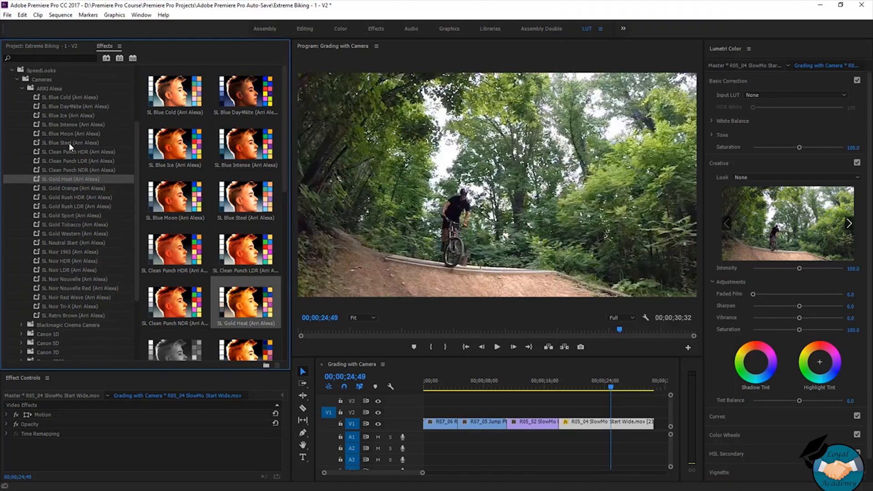
{"action": "scroll", "coordinate": [69, 144], "scroll_direction": "down", "scroll_amount": 1}
{"action": "scroll", "coordinate": [69, 145], "scroll_direction": "down", "scroll_amount": 3}
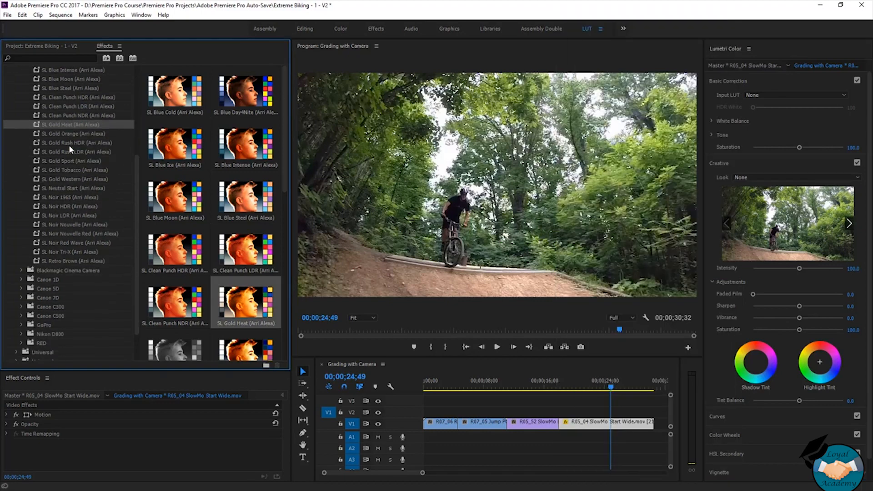
- Expand the Blackmagic Cinema Camera folder and look through its SpeedLooks presets
{"action": "left_click", "coordinate": [68, 230]}
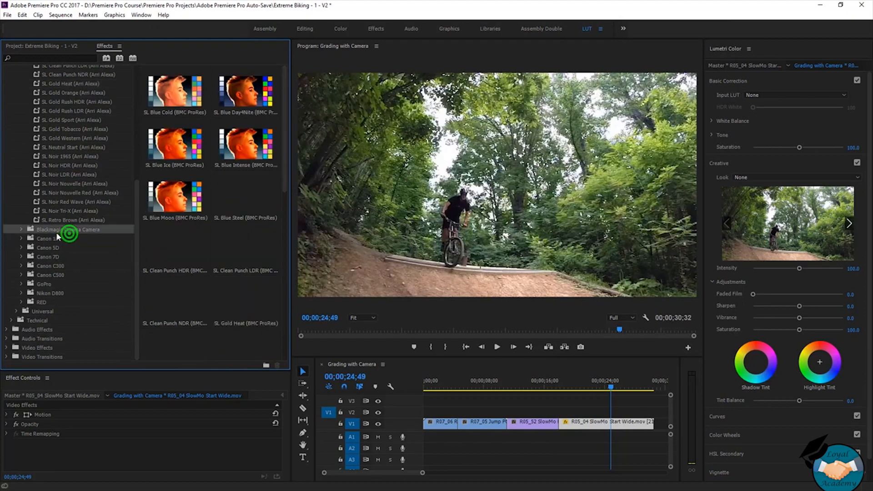
{"action": "left_click", "coordinate": [21, 230]}
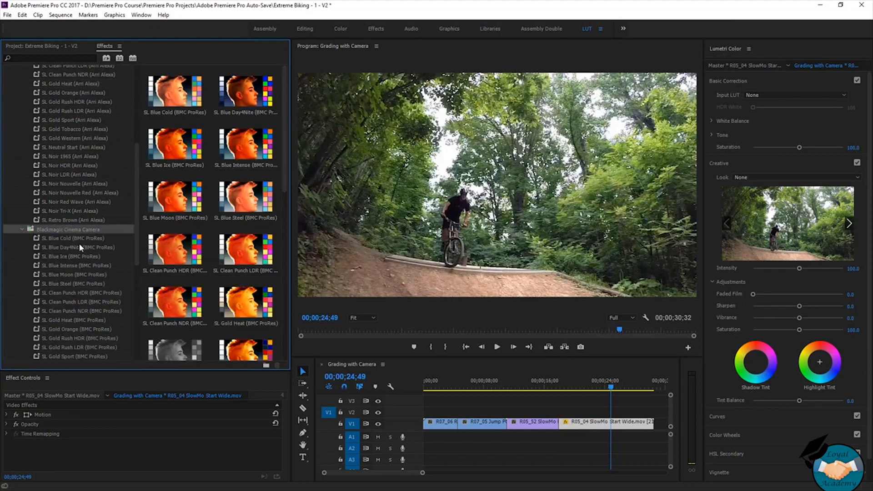
{"action": "scroll", "coordinate": [79, 243], "scroll_direction": "down", "scroll_amount": 3}
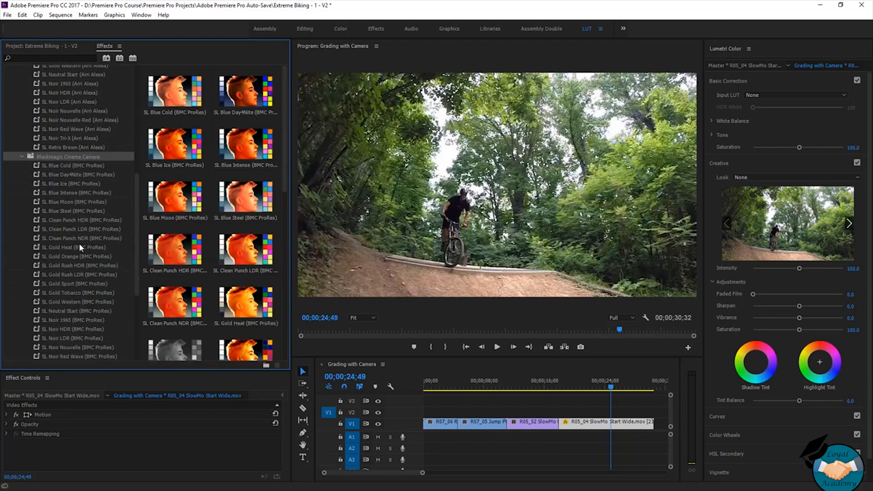
{"action": "scroll", "coordinate": [79, 247], "scroll_direction": "down", "scroll_amount": 1}
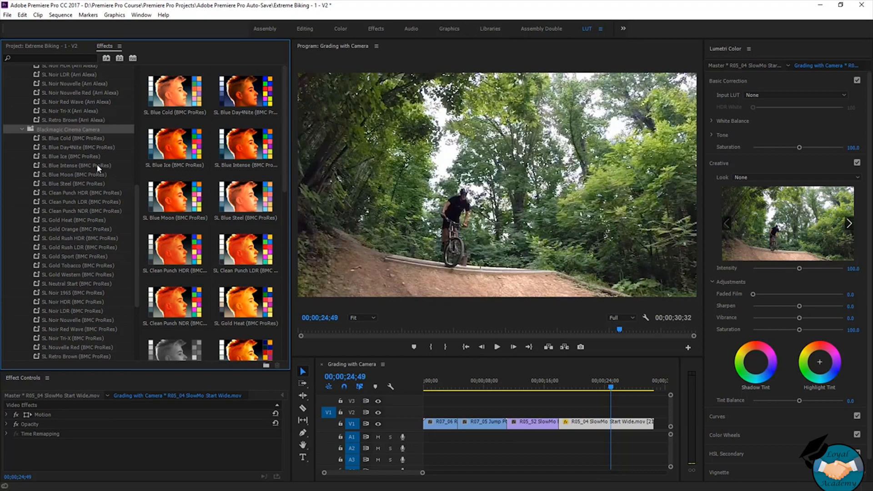
{"action": "scroll", "coordinate": [84, 119], "scroll_direction": "down", "scroll_amount": 5}
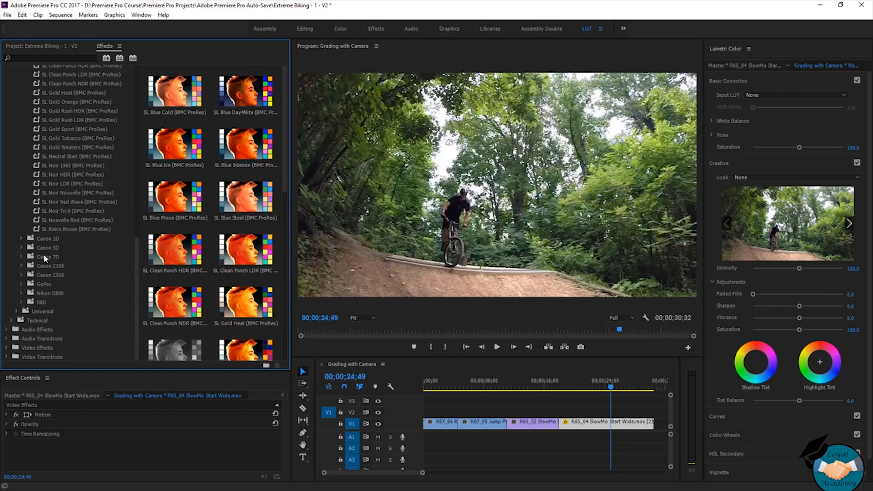
- Check the GoPro and Canon 7D folders among the SpeedLooks camera presets
{"action": "left_click", "coordinate": [45, 284]}
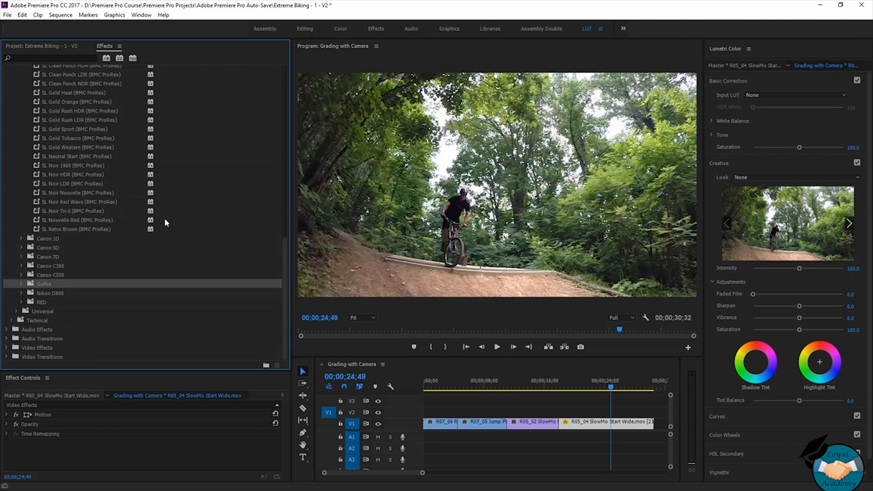
{"action": "left_click", "coordinate": [52, 256]}
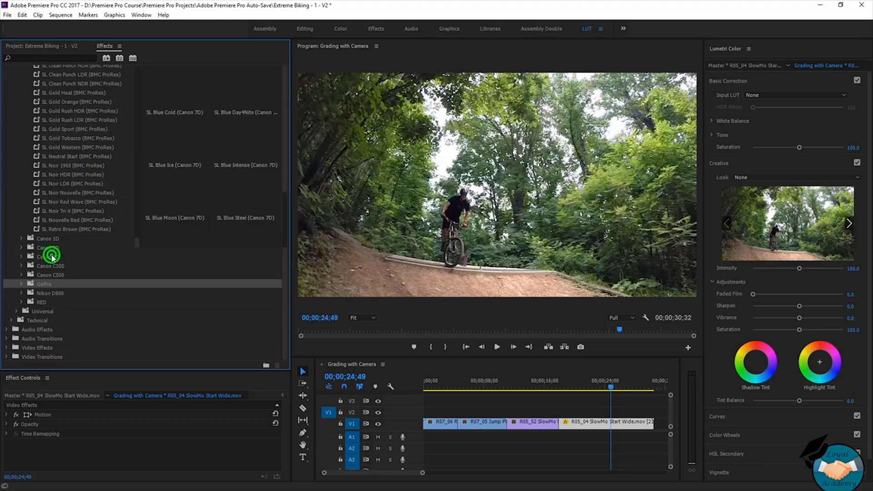
{"action": "left_click", "coordinate": [58, 285]}
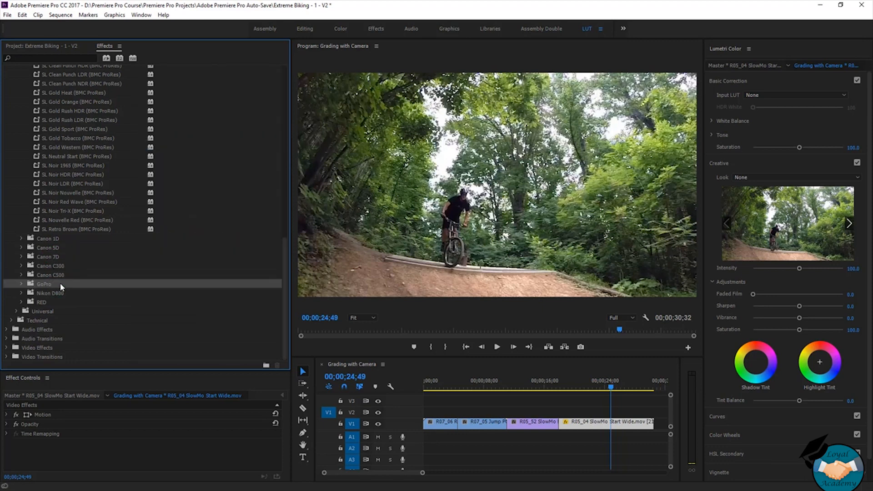
- Expand the GoPro folder and examine its 5800 Kelvin SpeedLooks presets
{"action": "double_click", "coordinate": [62, 283]}
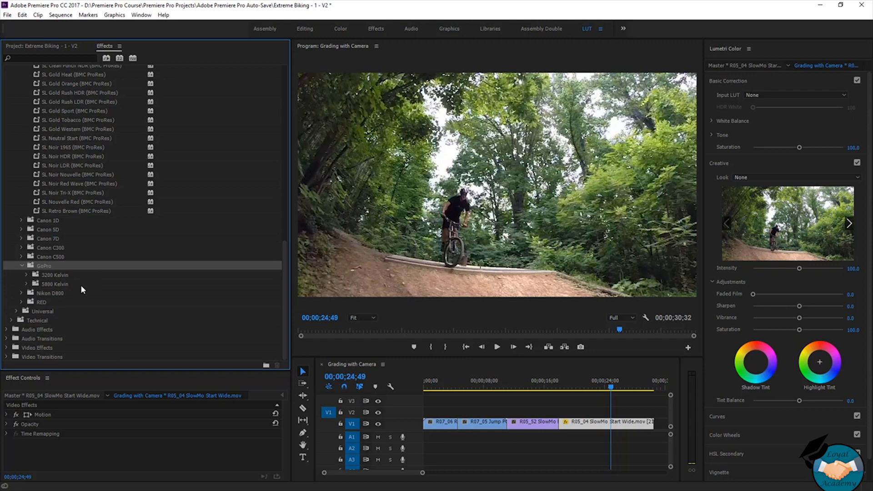
{"action": "left_click", "coordinate": [26, 284]}
{"action": "scroll", "coordinate": [79, 283], "scroll_direction": "down", "scroll_amount": 3}
{"action": "scroll", "coordinate": [78, 283], "scroll_direction": "down", "scroll_amount": 4}
{"action": "left_click", "coordinate": [55, 95]}
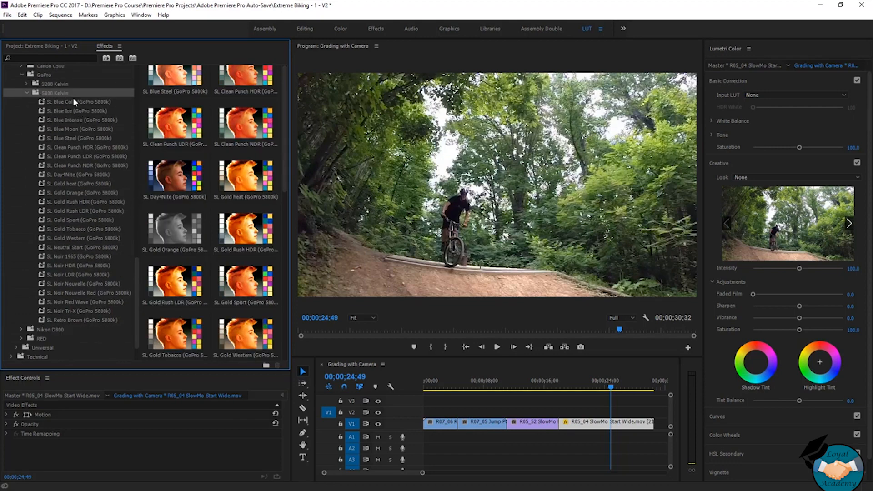
{"action": "scroll", "coordinate": [102, 145], "scroll_direction": "up", "scroll_amount": 10}
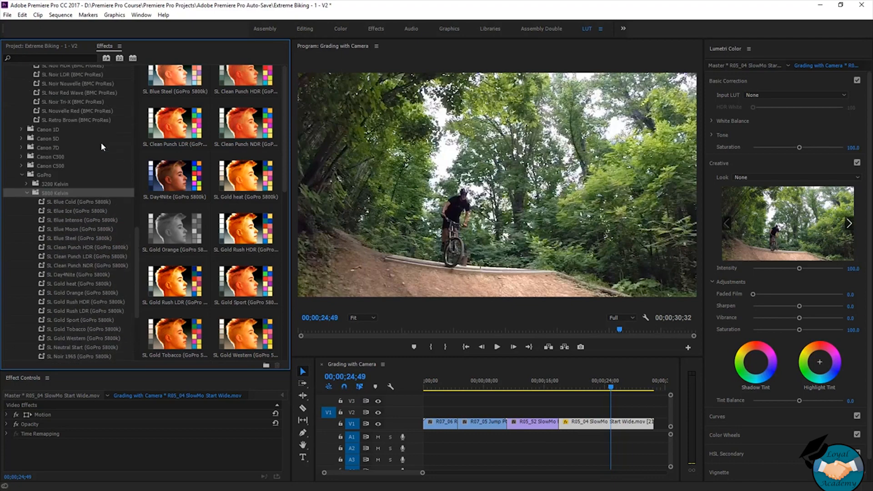
- Apply the SL Gold Tobacco (GoPro 5800k) preset to the first clip, R07_06 Rideby Hight Angle
{"action": "scroll", "coordinate": [101, 143], "scroll_direction": "down", "scroll_amount": 9}
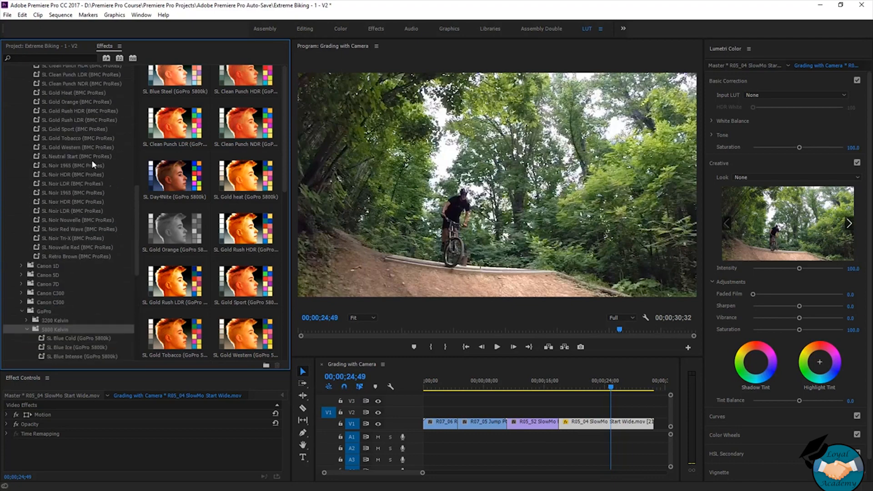
{"action": "scroll", "coordinate": [57, 165], "scroll_direction": "down", "scroll_amount": 3}
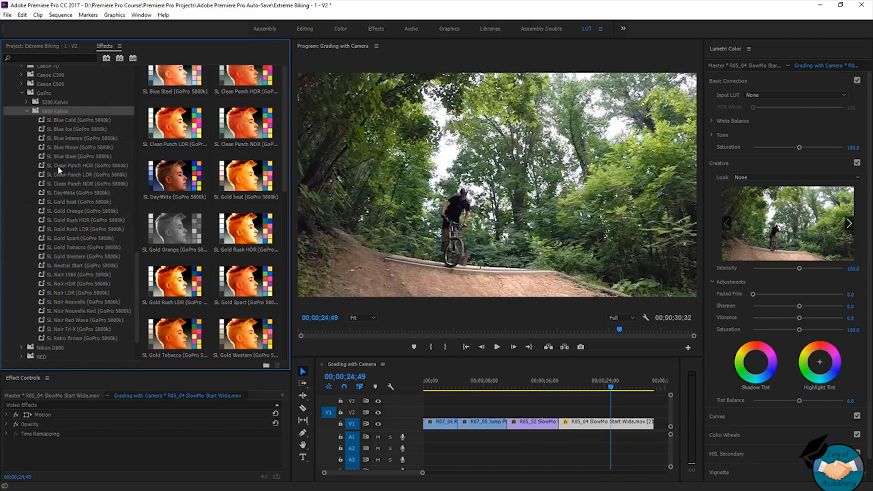
{"action": "left_click", "coordinate": [48, 214]}
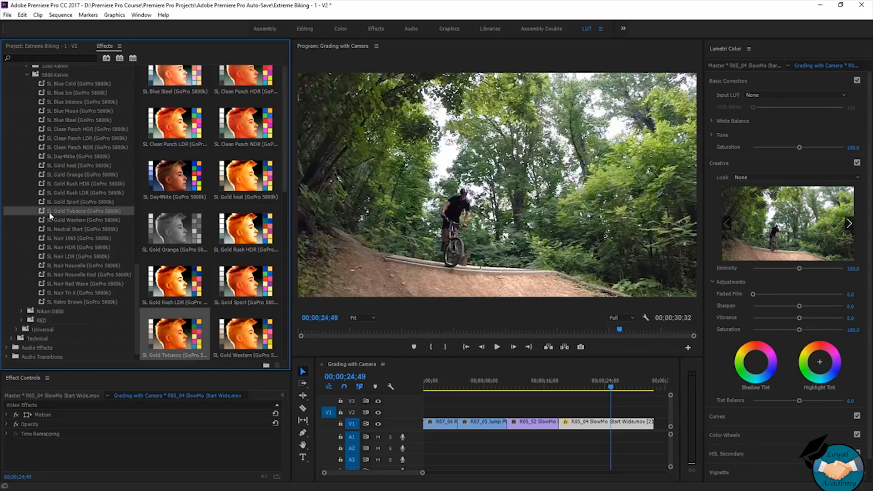
{"action": "left_click_drag", "start_coordinate": [60, 211], "coordinate": [439, 423]}
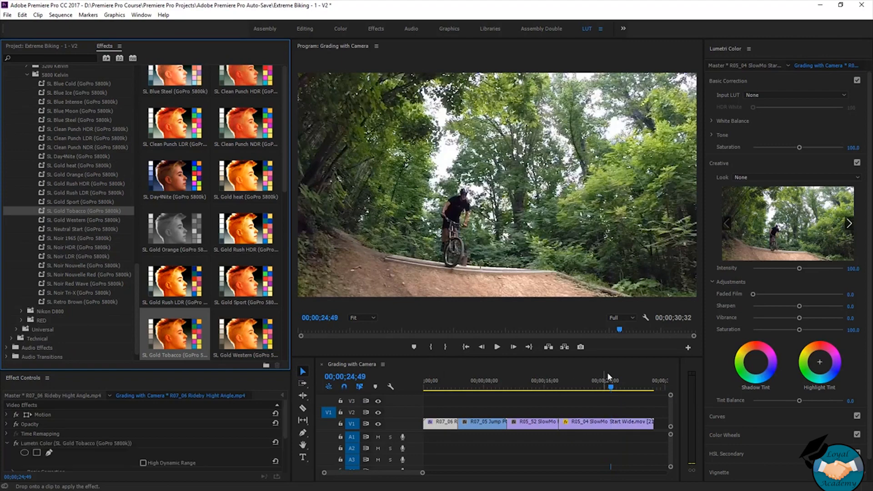
- Bring the playhead onto the R07_06 clip and check which Input LUT the preset assigned
{"action": "left_click_drag", "start_coordinate": [611, 384], "coordinate": [439, 398]}
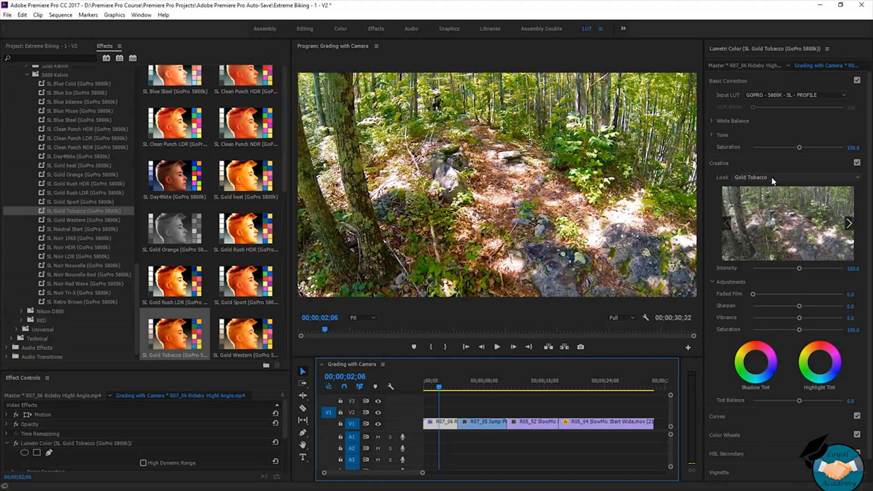
{"action": "left_click", "coordinate": [782, 94]}
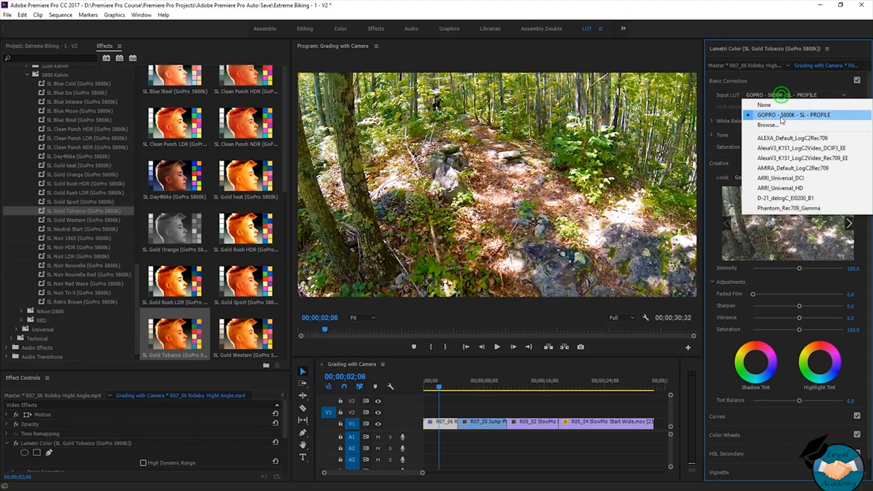
{"action": "left_click", "coordinate": [727, 93]}
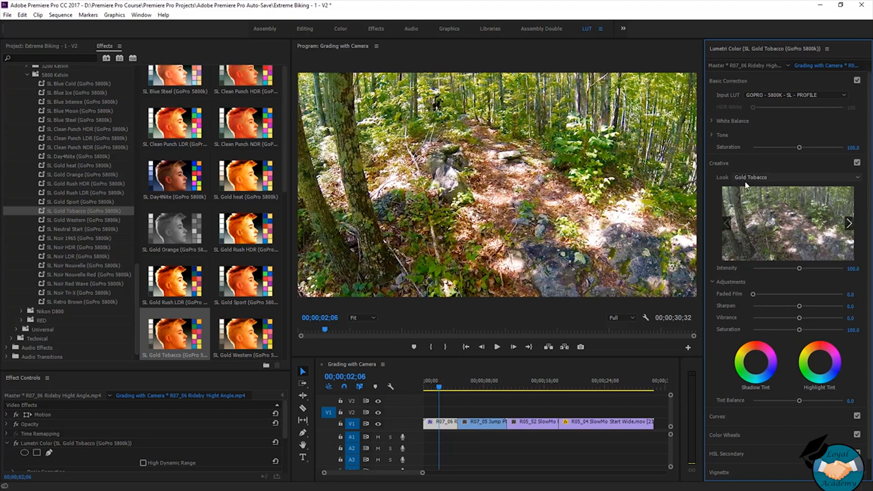
- Try the Fuji ETERNA 250D Fuji 3510 (by Adobe) creative look, revert it, and remove the Lumetri Color effect from the R07_06 clip
{"action": "left_click", "coordinate": [848, 224]}
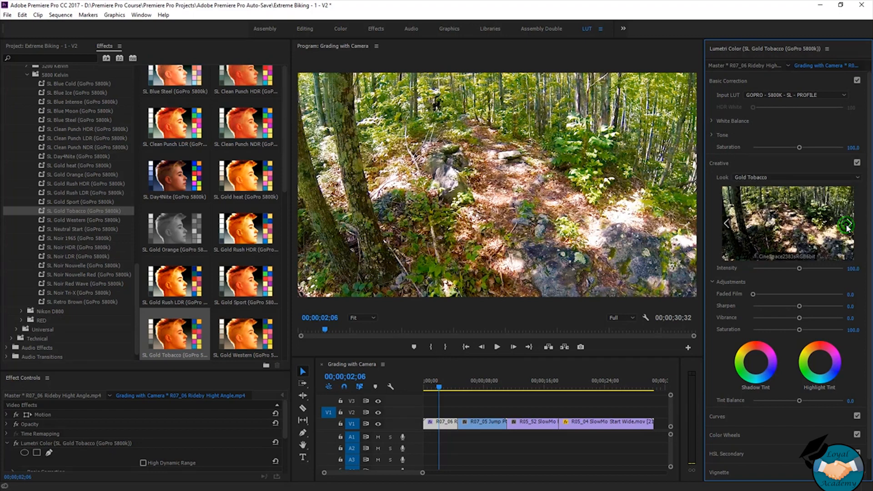
{"action": "left_click", "coordinate": [848, 224]}
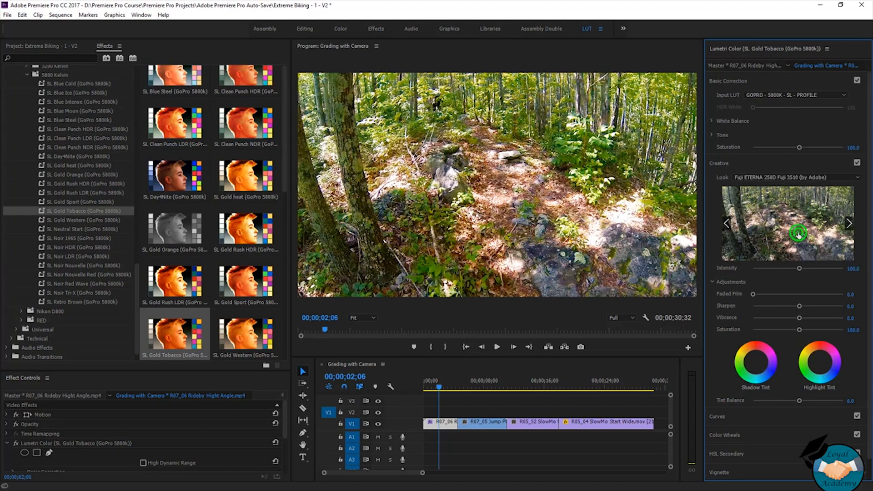
{"action": "left_click", "coordinate": [799, 234]}
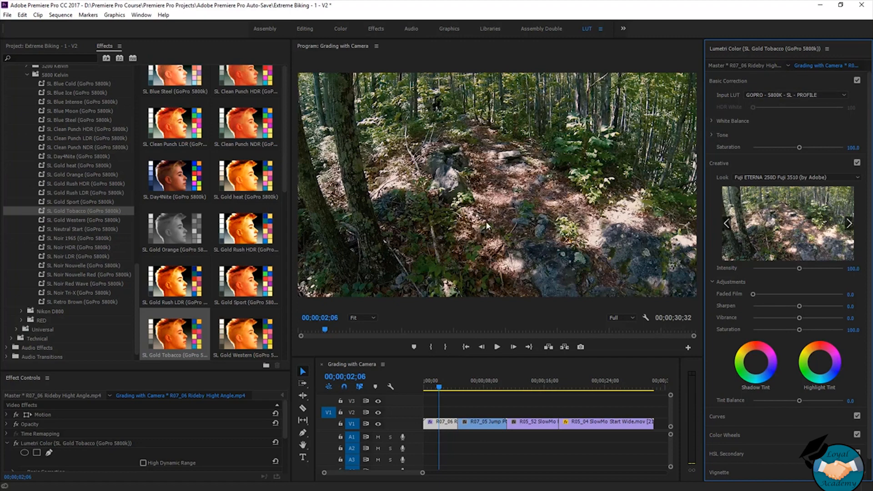
{"action": "left_click", "coordinate": [727, 222]}
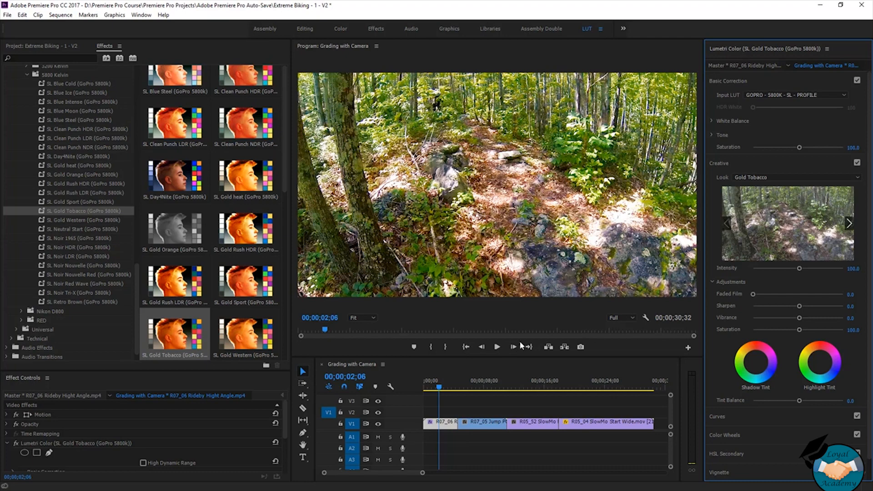
{"action": "key", "text": "Delete"}
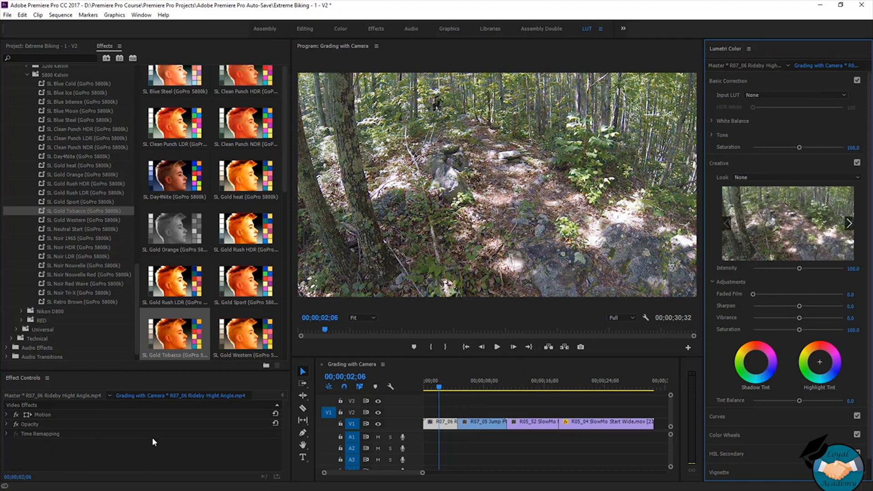
- Place the adjustment layer from the Section 12-3 bin on track V2, spanning all the clips
{"action": "left_click", "coordinate": [48, 46]}
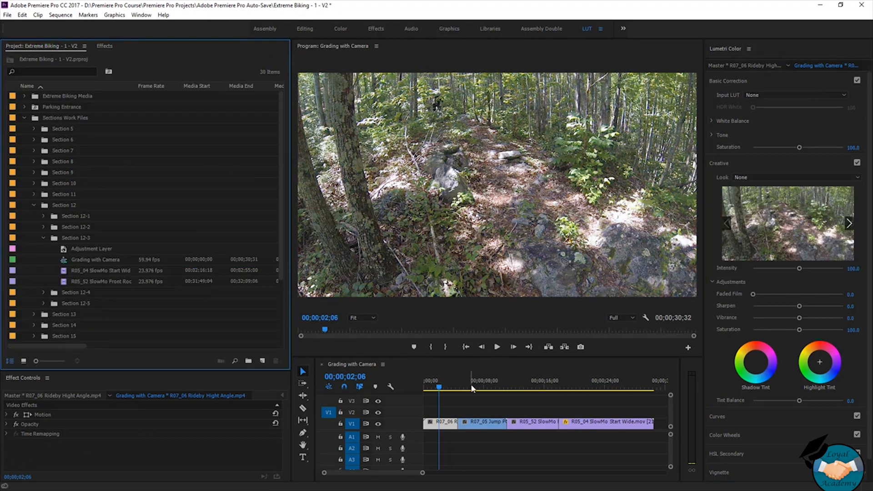
{"action": "left_click", "coordinate": [100, 249]}
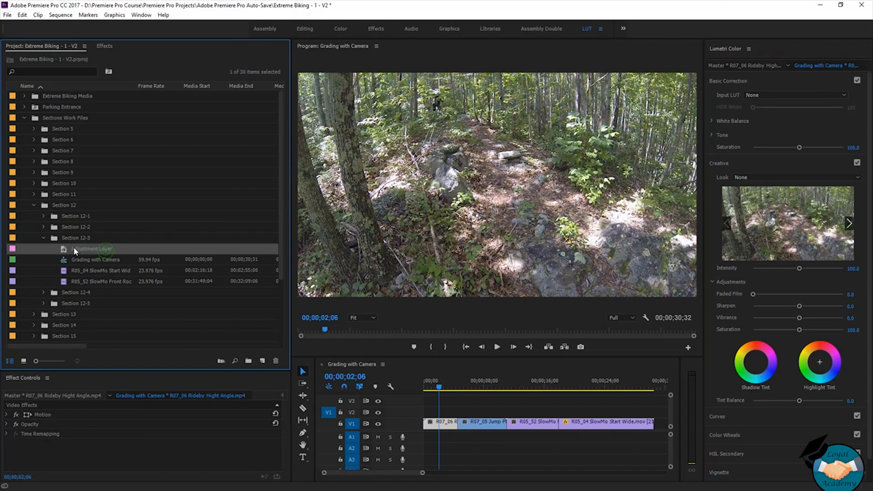
{"action": "left_click_drag", "start_coordinate": [63, 253], "coordinate": [654, 411]}
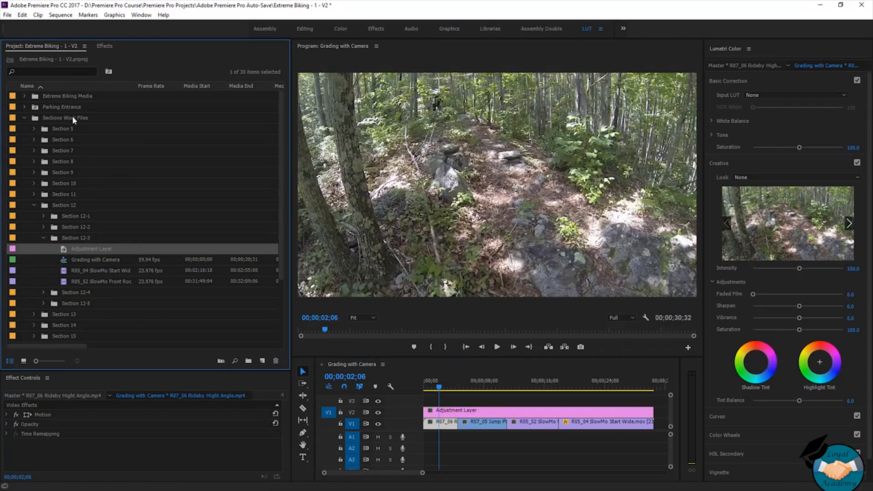
- Apply the SL Gold Tobacco (GoPro 5800k) preset to the adjustment layer and lower its vibrance to -24.6
{"action": "left_click", "coordinate": [99, 48]}
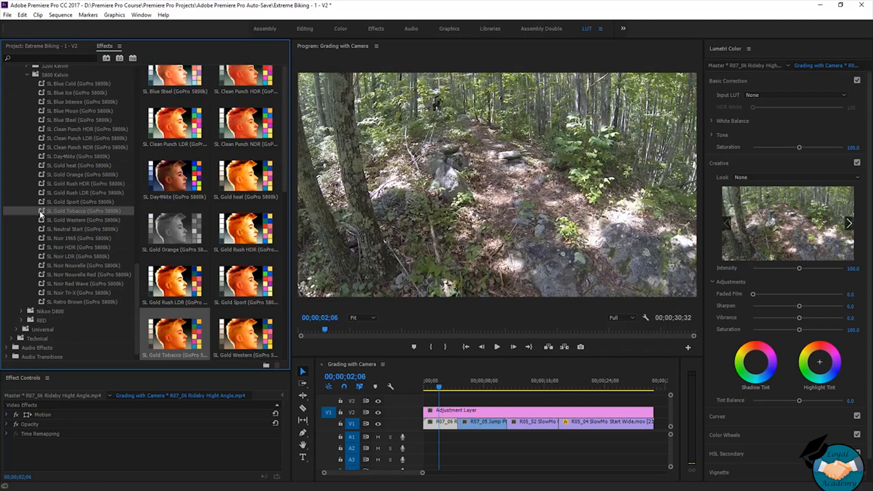
{"action": "left_click_drag", "start_coordinate": [41, 215], "coordinate": [496, 416]}
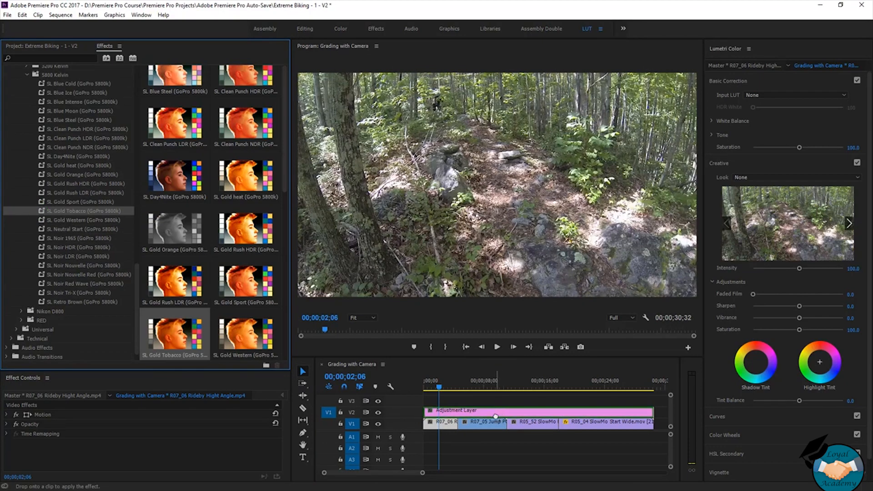
{"action": "left_click", "coordinate": [776, 284]}
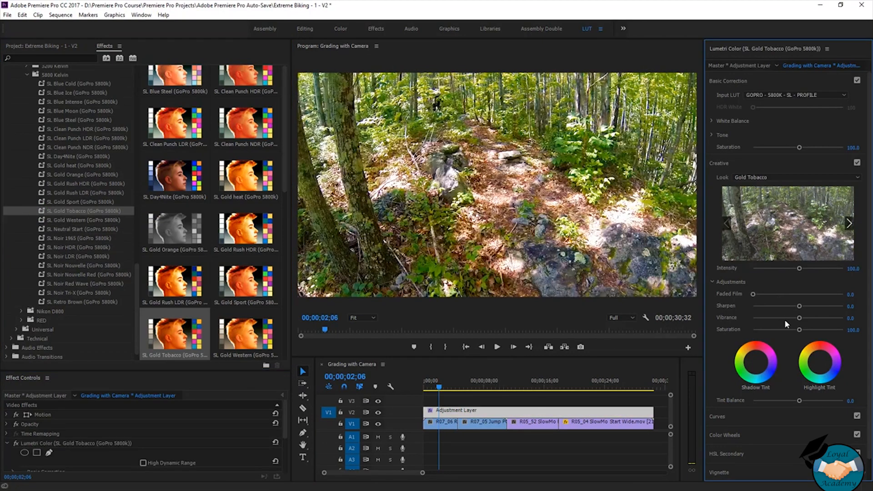
{"action": "mouse_move", "coordinate": [800, 318]}
{"action": "left_mouse_down"}
{"action": "mouse_move", "coordinate": [780, 320]}
{"action": "mouse_move", "coordinate": [788, 319]}
{"action": "left_mouse_up"}
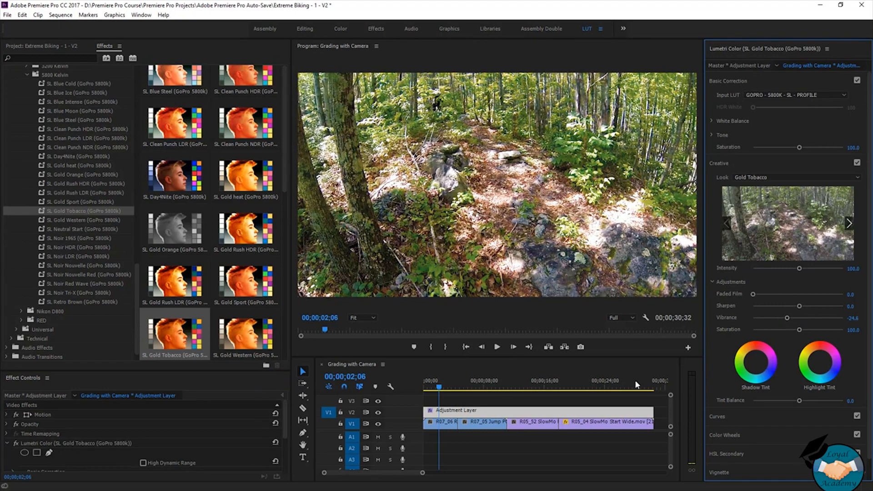
- Scrub through the sequence to review the adjustment layer's grade on each of the following clips
{"action": "left_click", "coordinate": [438, 388]}
{"action": "left_click_drag", "start_coordinate": [438, 388], "coordinate": [476, 404]}
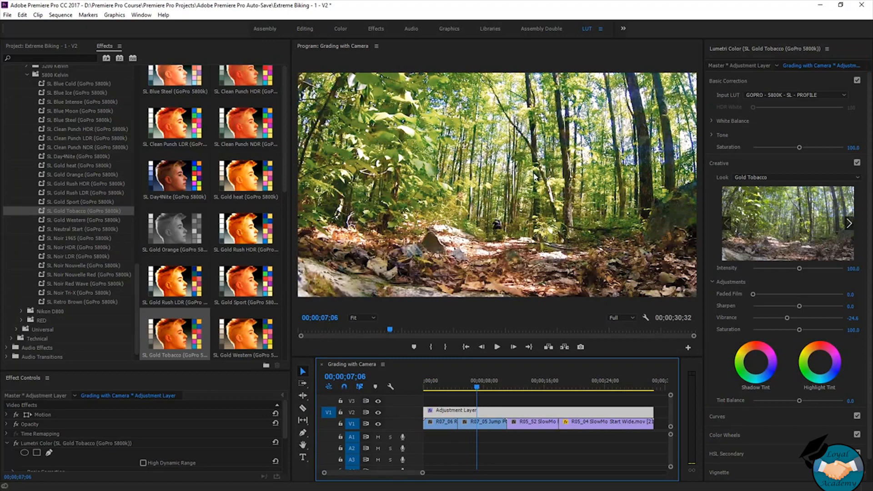
{"action": "left_click_drag", "start_coordinate": [475, 389], "coordinate": [540, 418]}
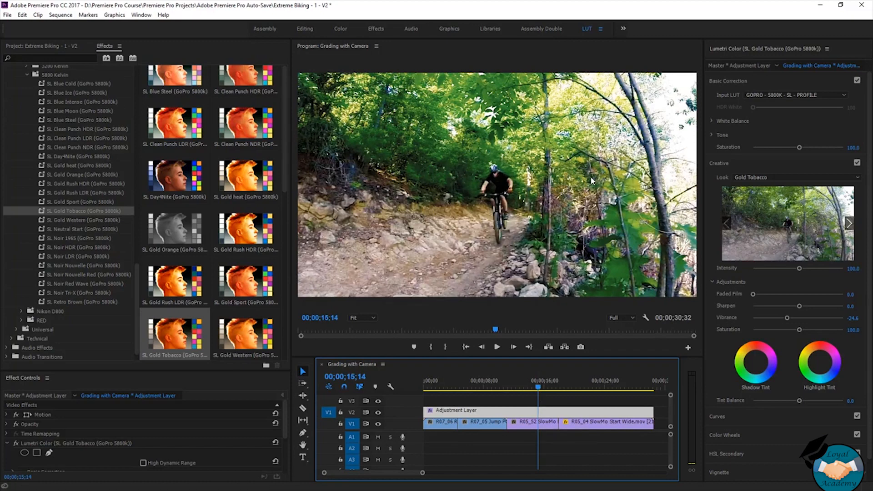
{"action": "left_click_drag", "start_coordinate": [537, 387], "coordinate": [597, 426]}
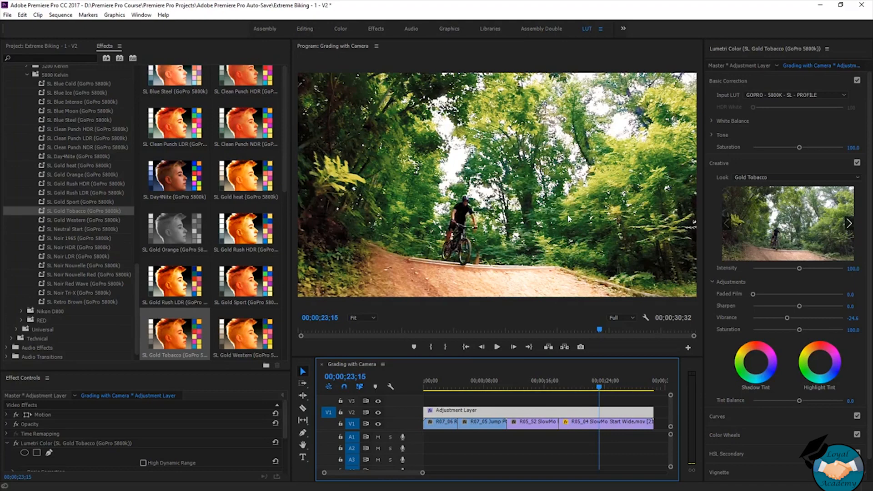
- Lower the vibrance of the R05_04 SlowMo Start Wide clip to -25.6 and return the playhead to the sequence start
{"action": "left_click", "coordinate": [587, 424]}
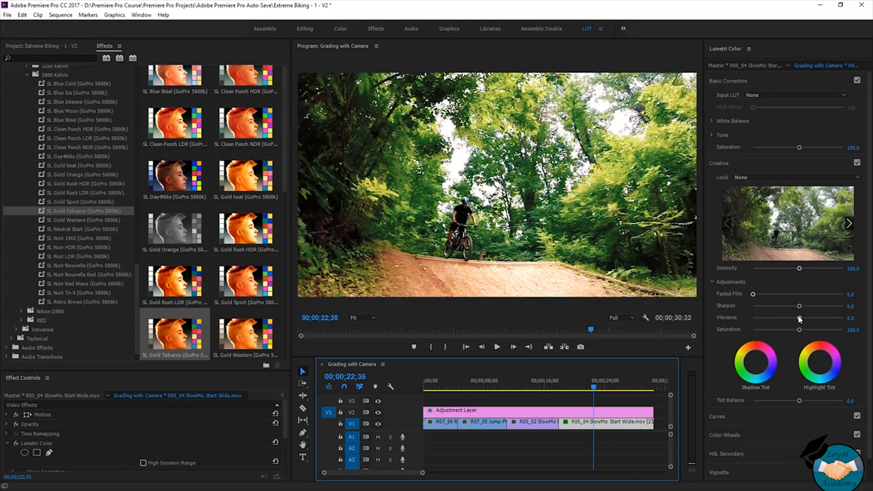
{"action": "left_click_drag", "start_coordinate": [799, 318], "coordinate": [786, 318]}
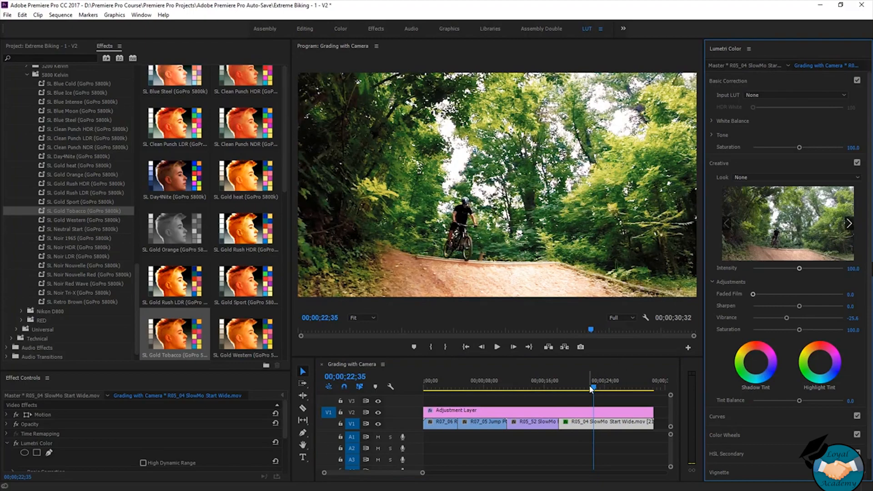
{"action": "left_click_drag", "start_coordinate": [590, 387], "coordinate": [418, 408]}
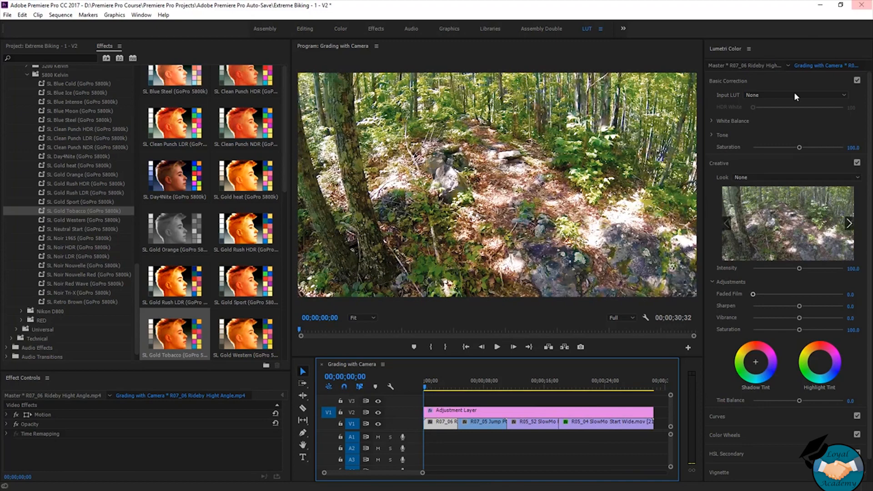
- Select the adjustment layer and compare the Canon 7D, 5D and 1D SpeedLooks presets in the effects library
{"action": "left_click", "coordinate": [492, 412]}
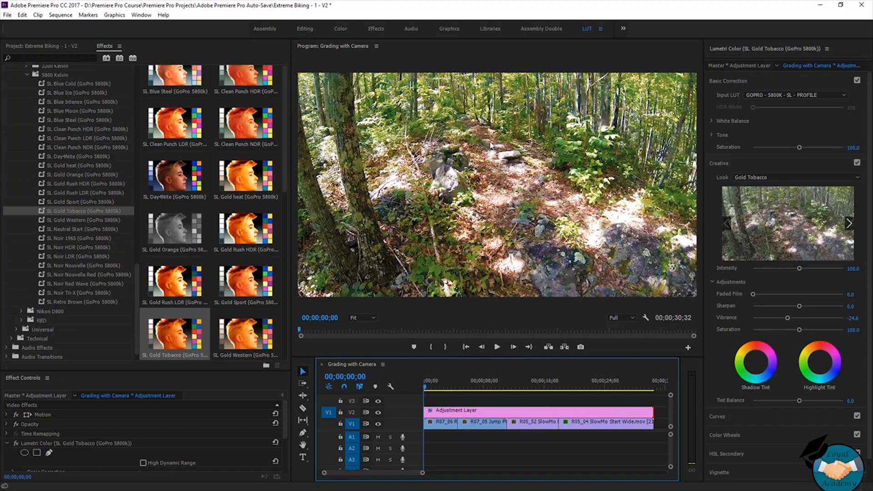
{"action": "scroll", "coordinate": [25, 178], "scroll_direction": "up", "scroll_amount": 3}
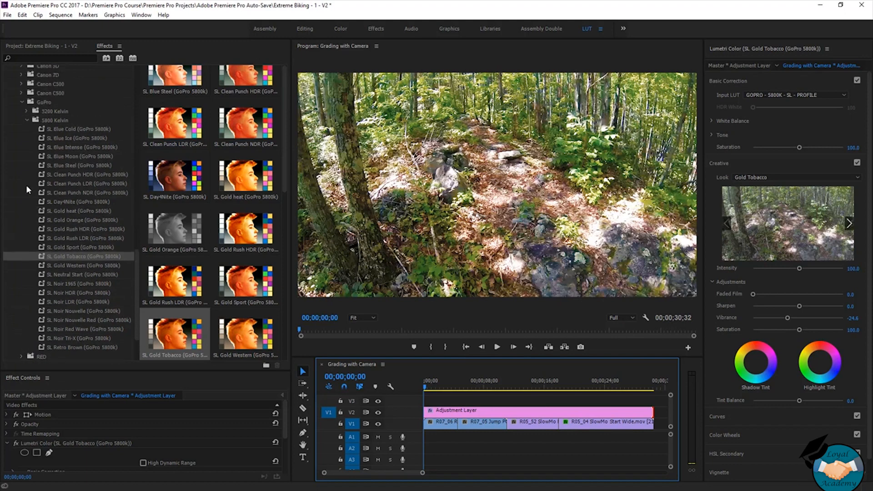
{"action": "scroll", "coordinate": [25, 184], "scroll_direction": "up", "scroll_amount": 4}
{"action": "left_click", "coordinate": [49, 173]}
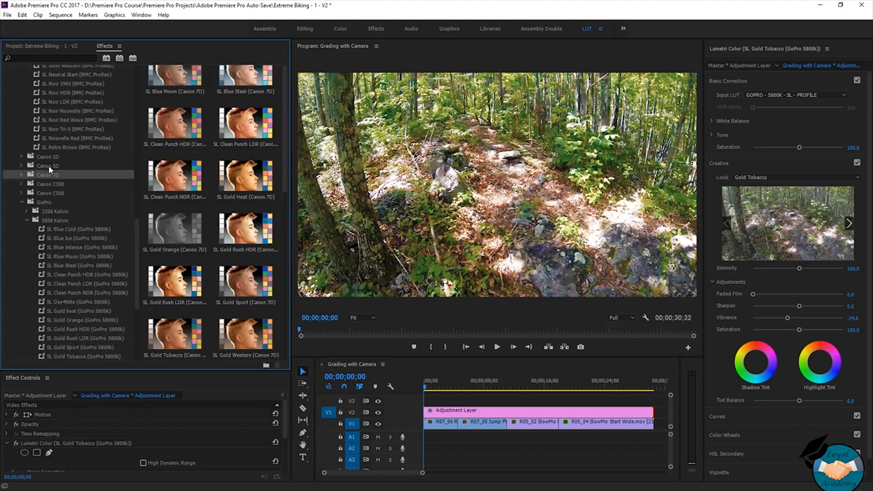
{"action": "left_click", "coordinate": [49, 166]}
{"action": "left_click", "coordinate": [47, 176]}
{"action": "left_click", "coordinate": [47, 167]}
{"action": "left_click", "coordinate": [64, 157]}
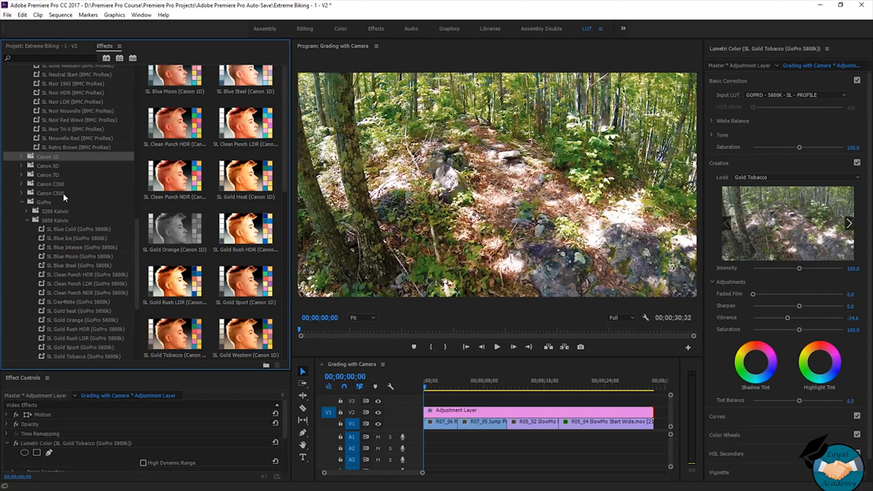
{"action": "scroll", "coordinate": [66, 219], "scroll_direction": "down", "scroll_amount": 2}
{"action": "left_click", "coordinate": [687, 205]}
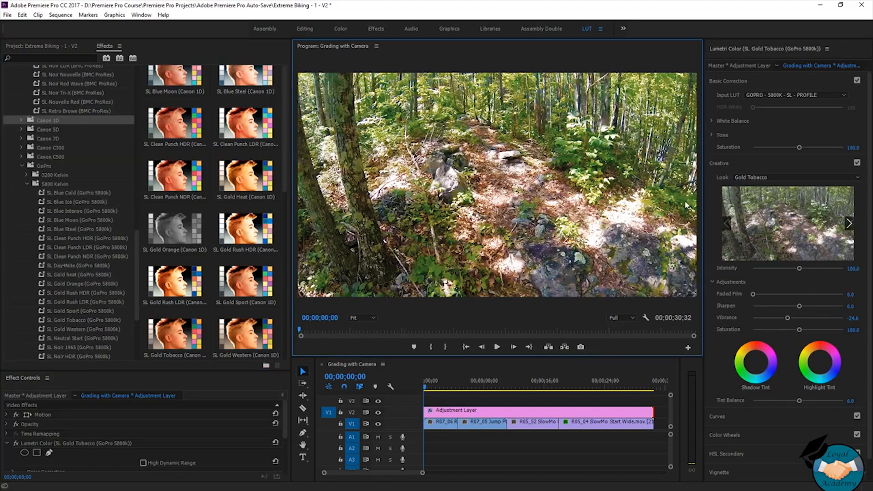